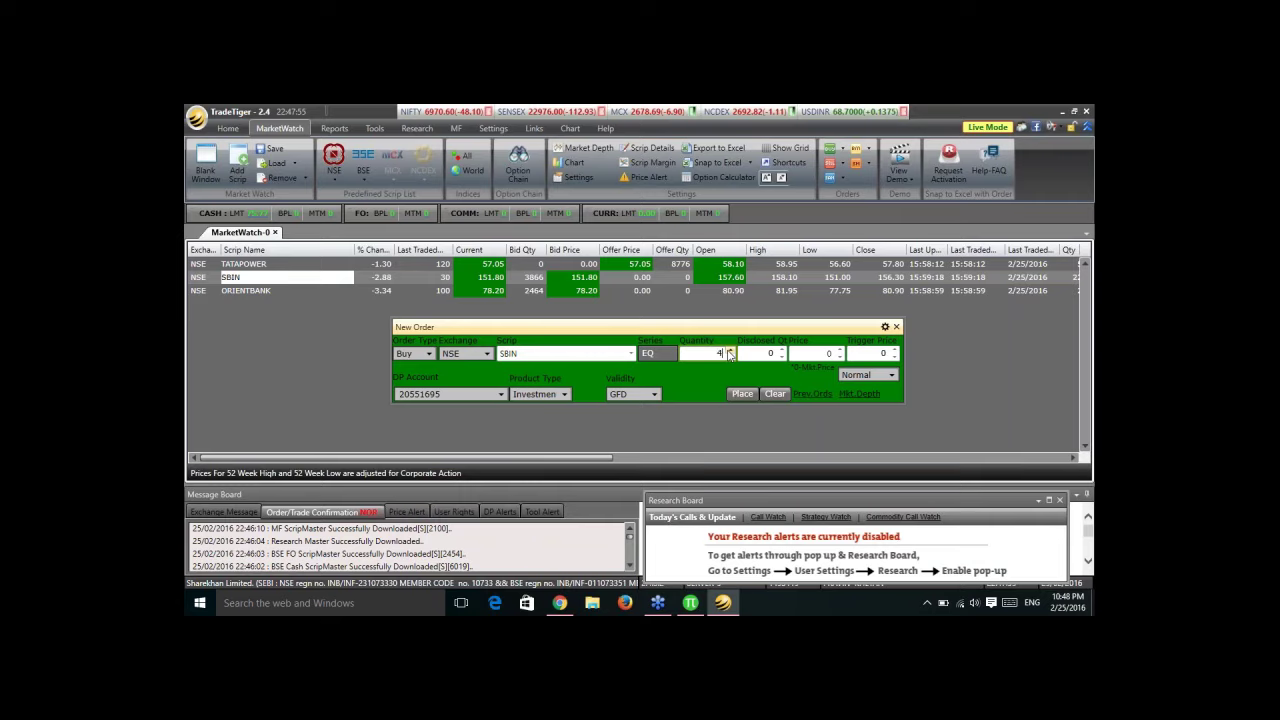
# - Set the SBIN buy order's quantity to 5 and its disclosed quantity to 1
pyautogui.click(730, 351)
pyautogui.click(783, 350)
# - Examine SBIN's market depth and intraday price chart, and close both windows
pyautogui.rightClick(355, 277)
pyautogui.click(385, 320)
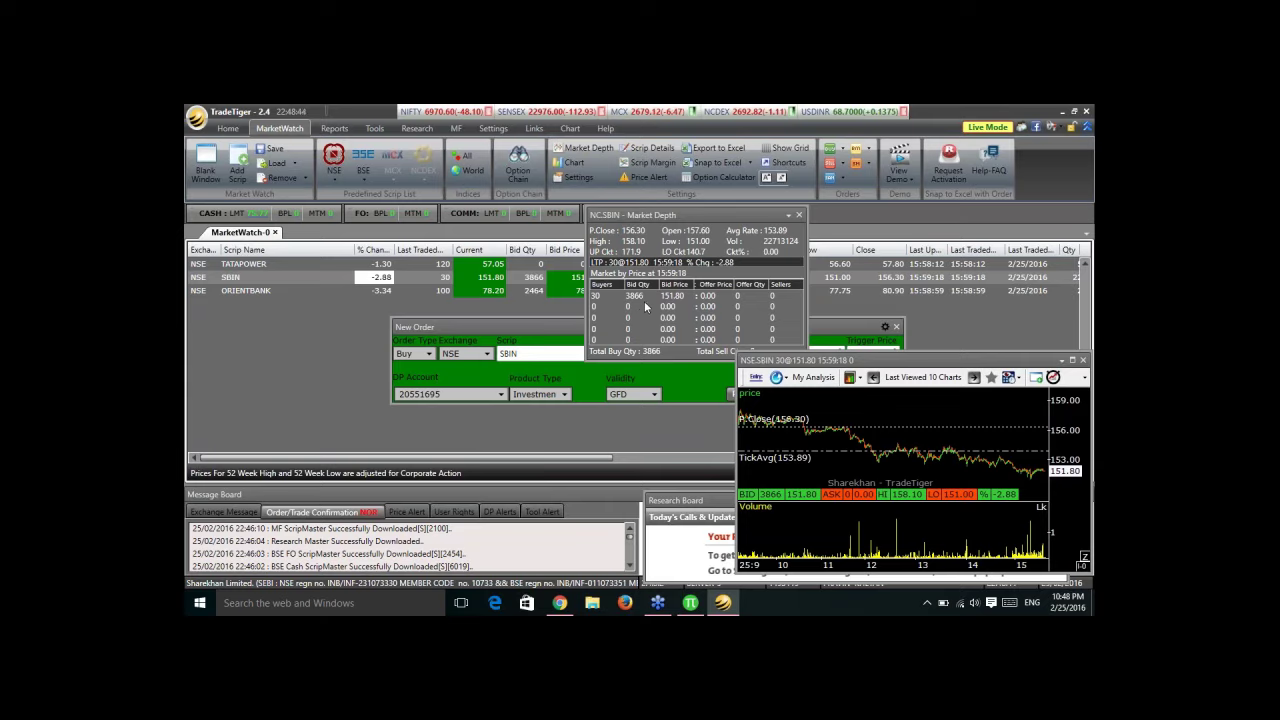
pyautogui.click(803, 215)
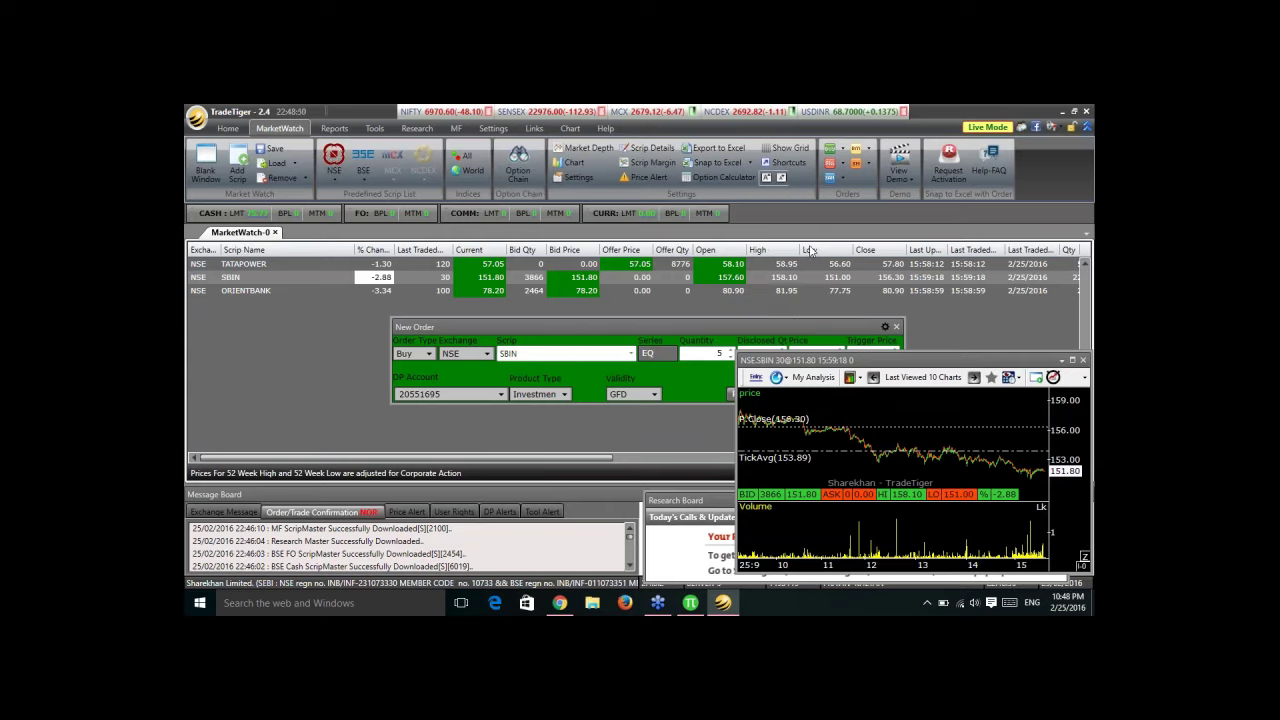
pyautogui.click(1082, 360)
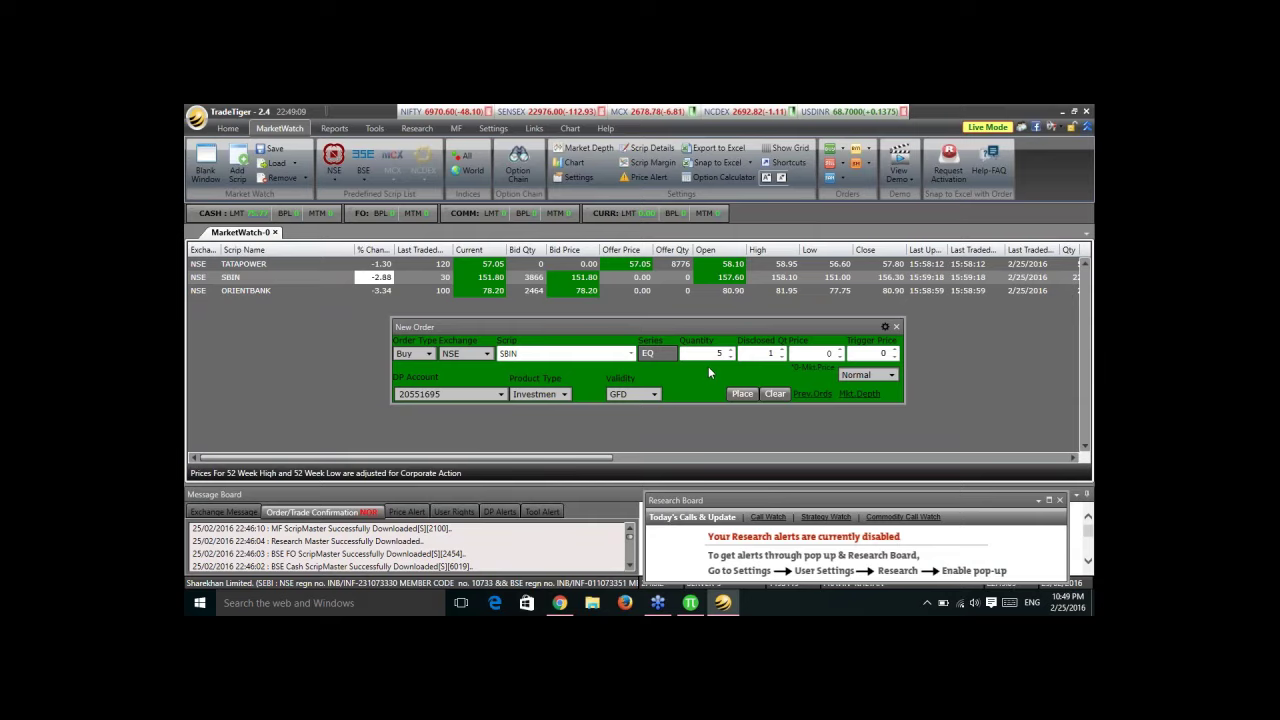
# - Set the SBIN buy order's price to 150
pyautogui.click(830, 329)
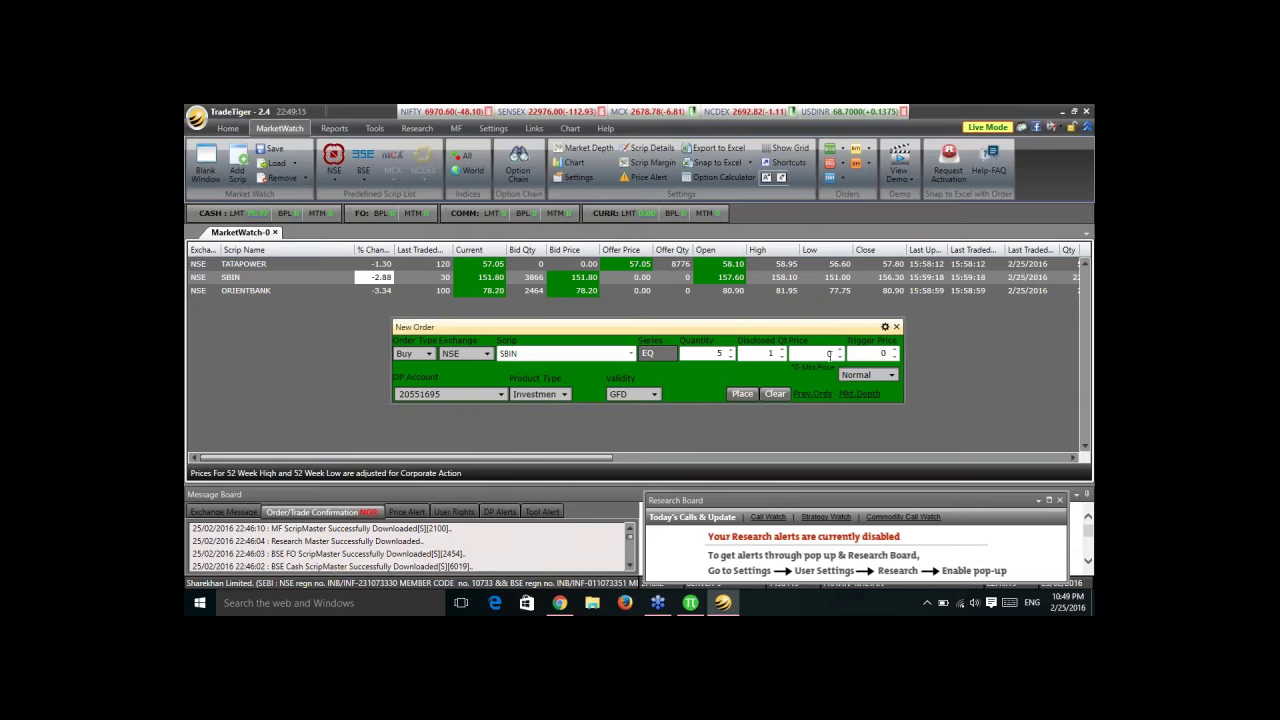
pyautogui.click(827, 354)
pyautogui.press('Tab')
pyautogui.moveTo(492, 286)
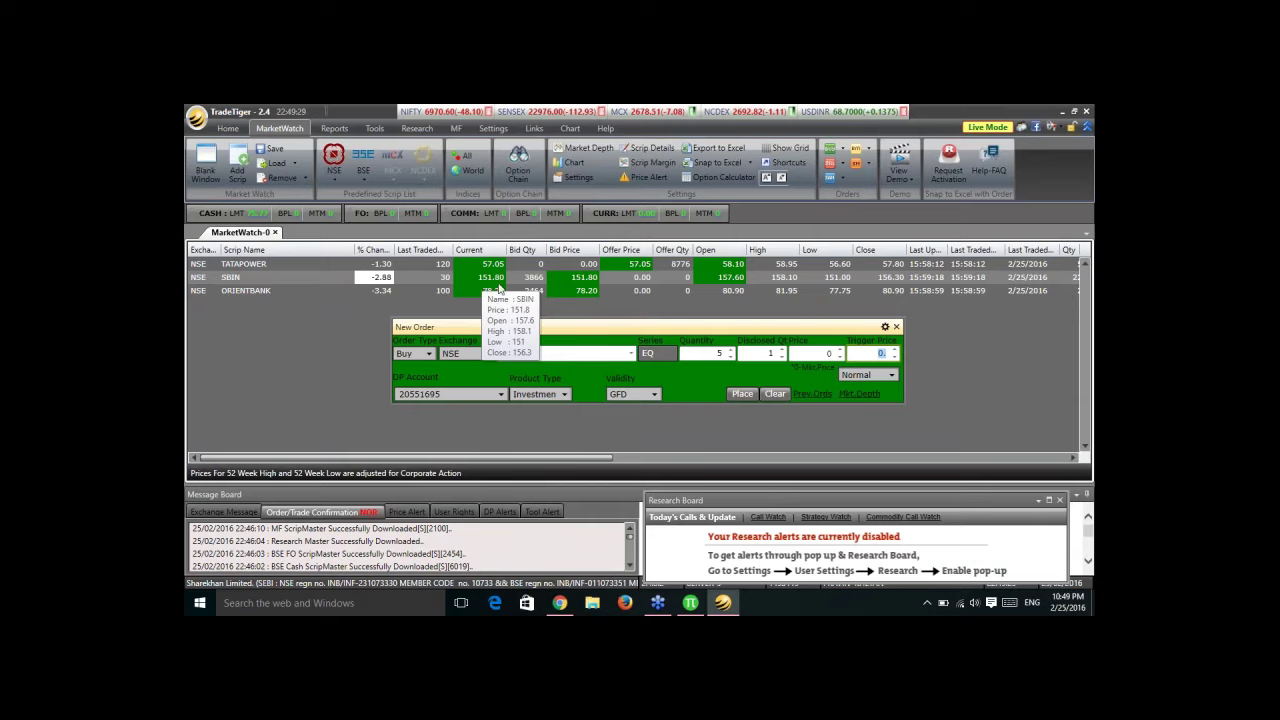
pyautogui.click(834, 355)
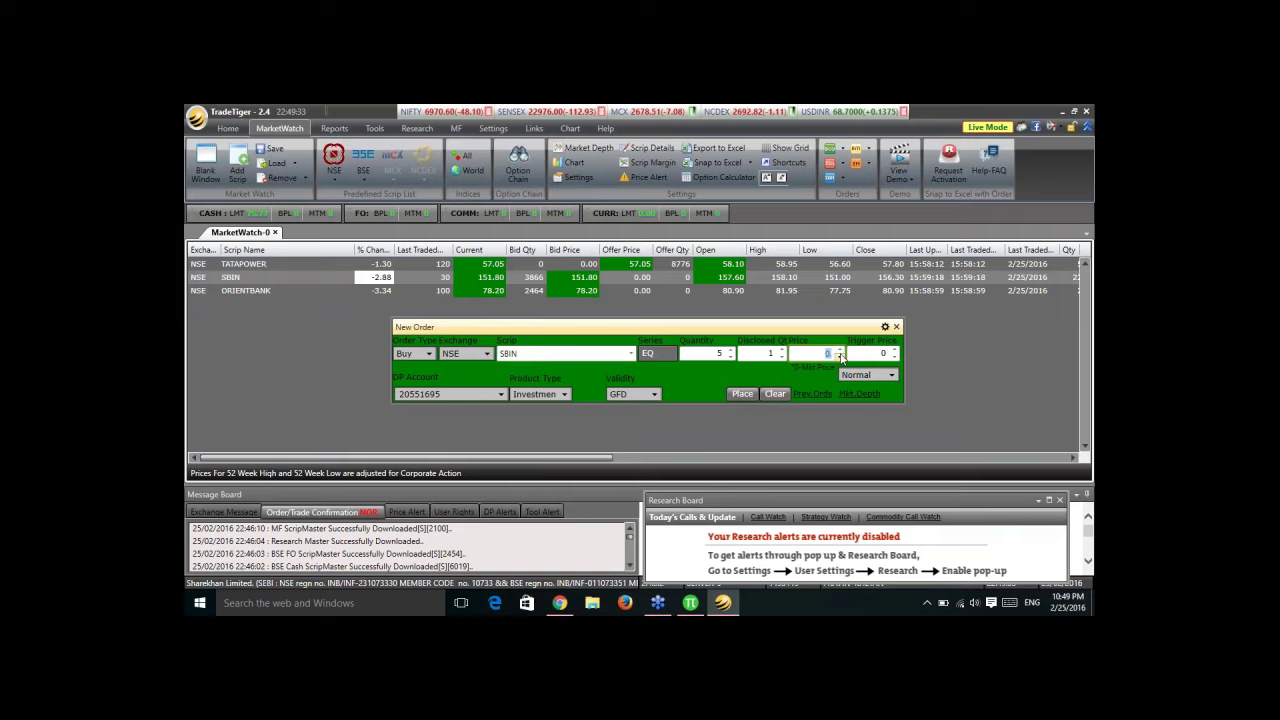
pyautogui.write('150.')
pyautogui.press('Tab')
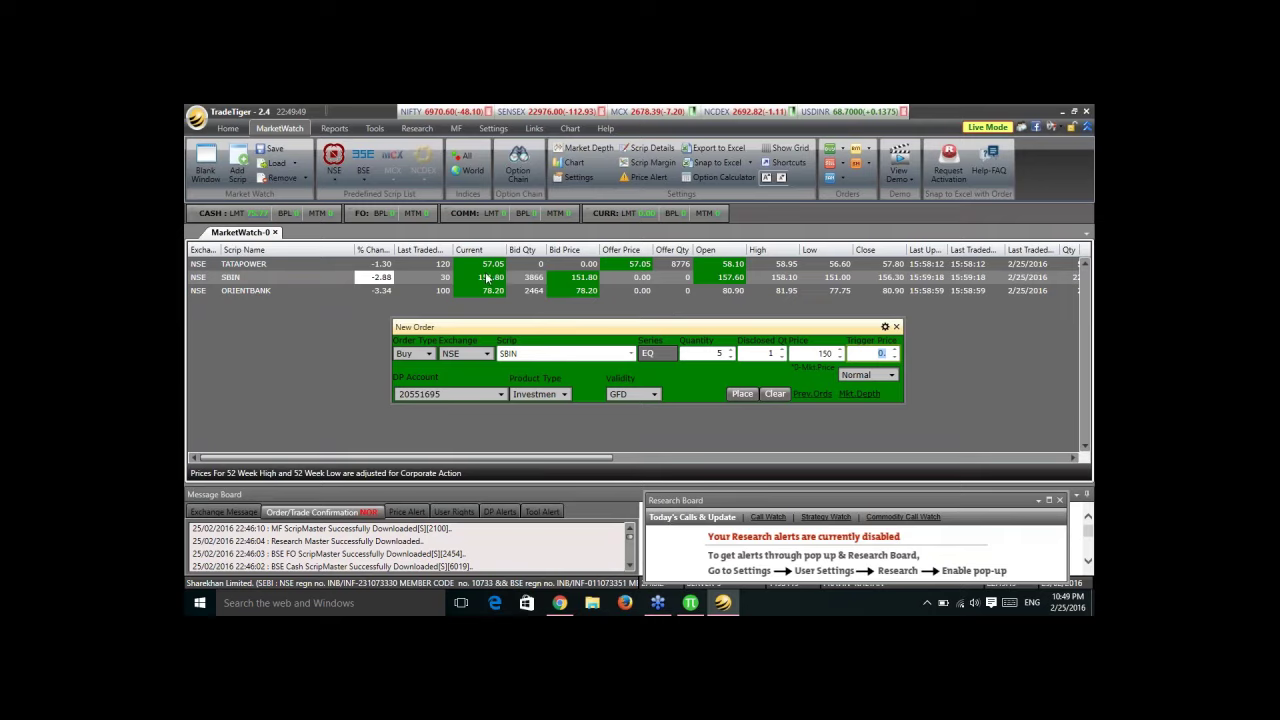
# - Set the buy order's price to 0 for a market-price order
pyautogui.doubleClick(822, 353)
pyautogui.write('0')
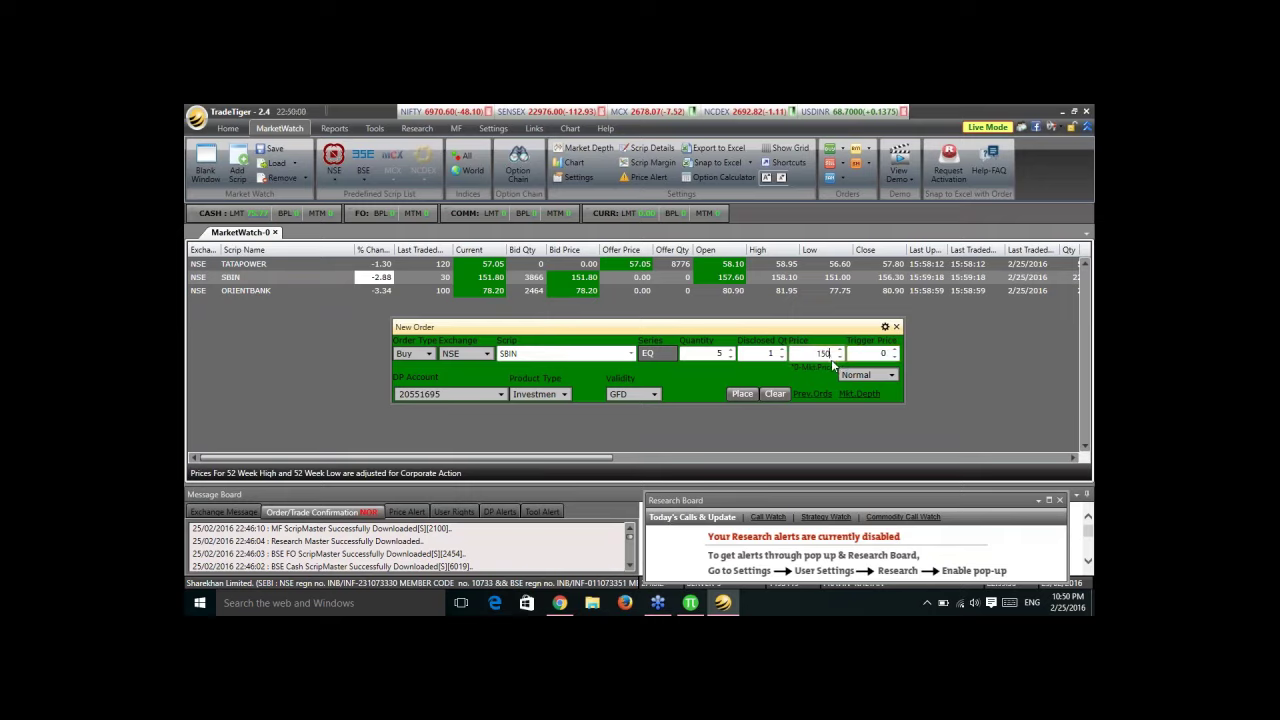
pyautogui.press('Tab')
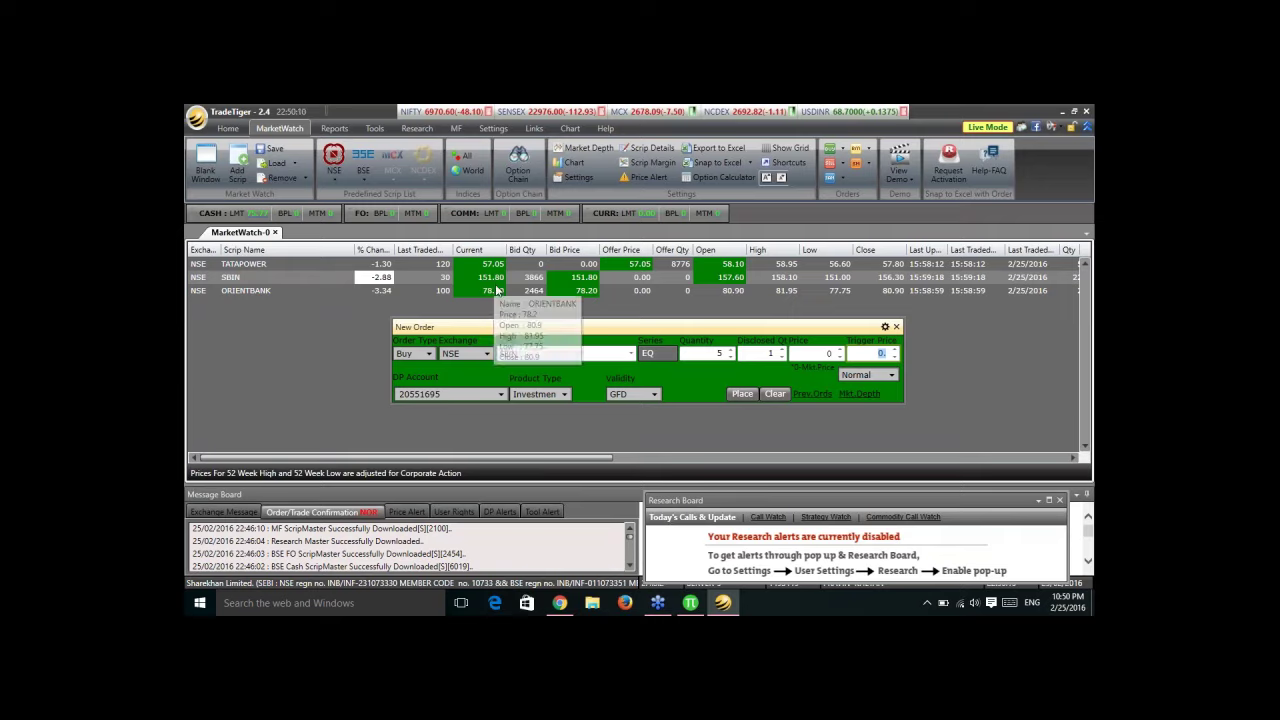
# - Set the SBIN buy order's limit price to 148
pyautogui.click(827, 353)
pyautogui.write('148.')
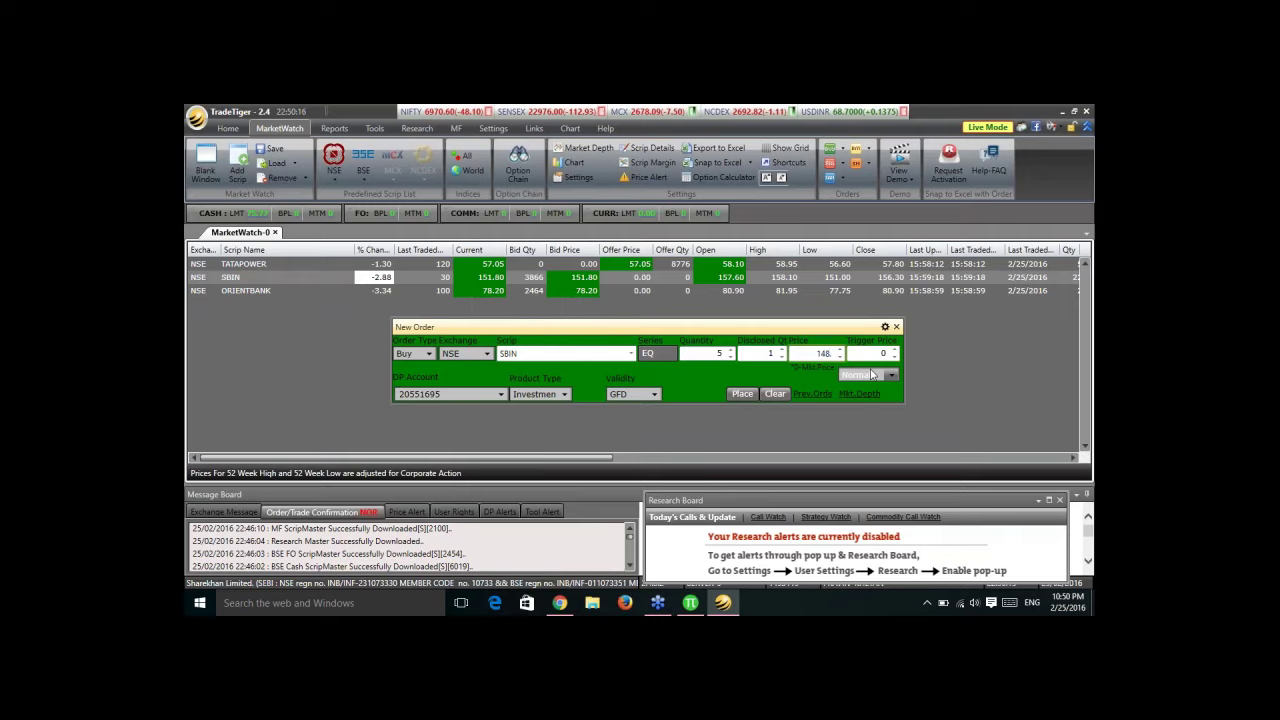
pyautogui.press('Tab')
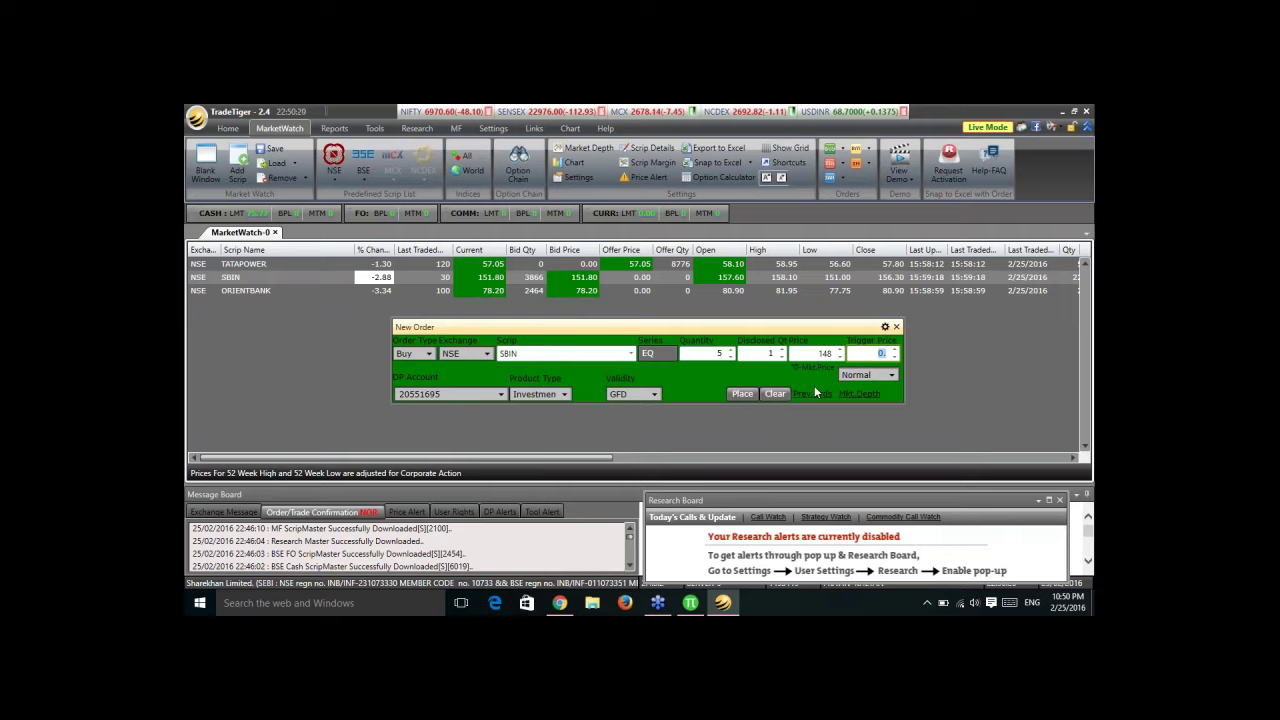
# - Check SBIN's current price and the DP account options available for the order
pyautogui.moveTo(493, 288)
pyautogui.click(499, 394)
pyautogui.click(499, 394)
pyautogui.click(499, 394)
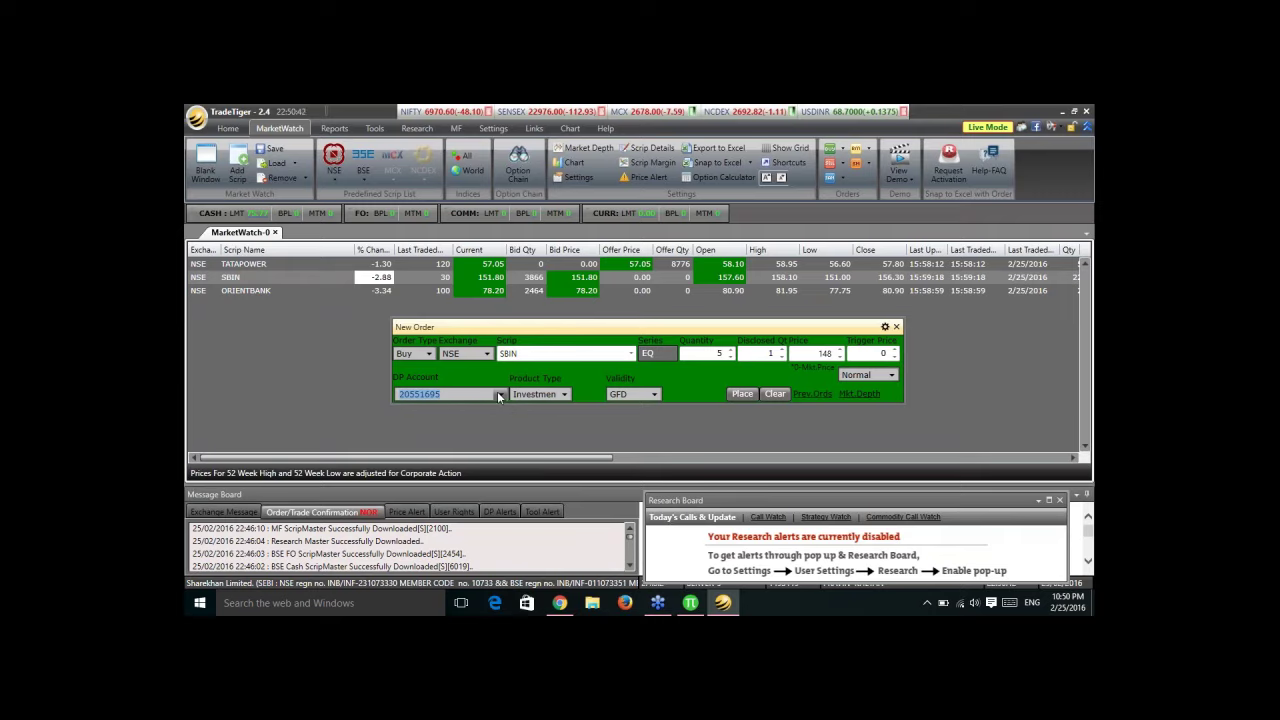
# - Set the order's product type to Big Trade and try to place the order
pyautogui.click(563, 394)
pyautogui.click(562, 395)
pyautogui.click(562, 394)
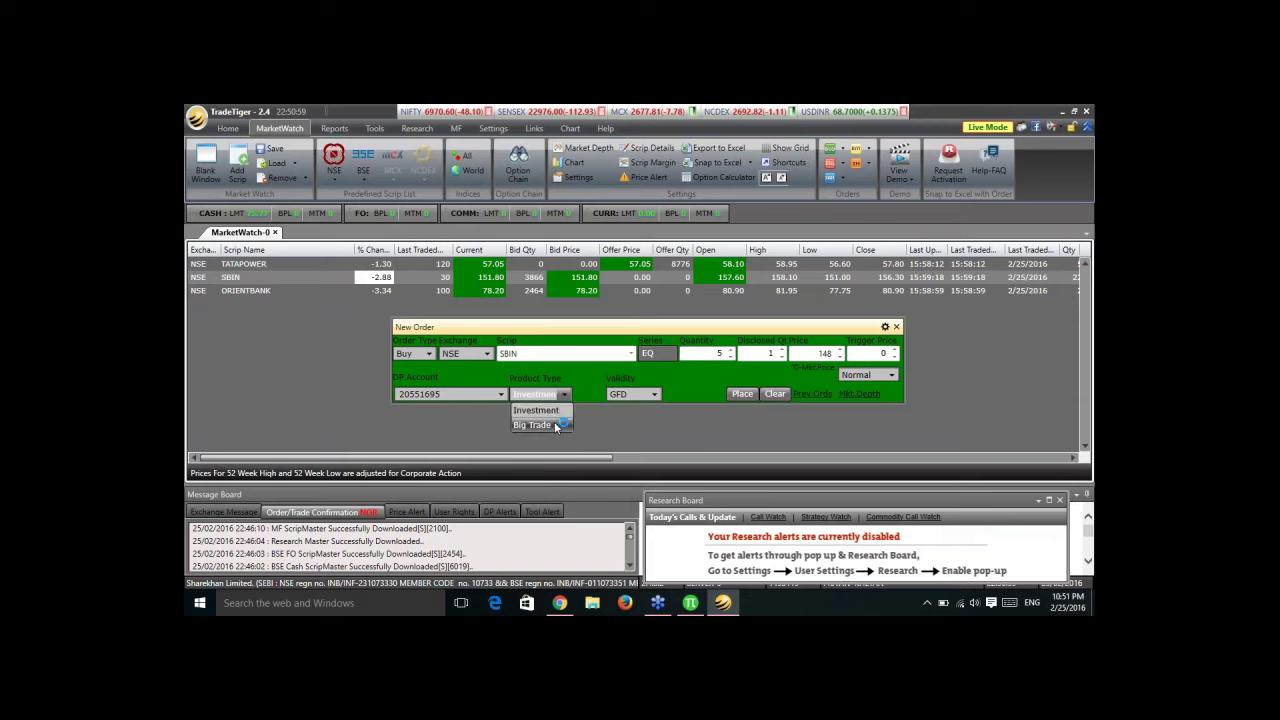
pyautogui.click(555, 424)
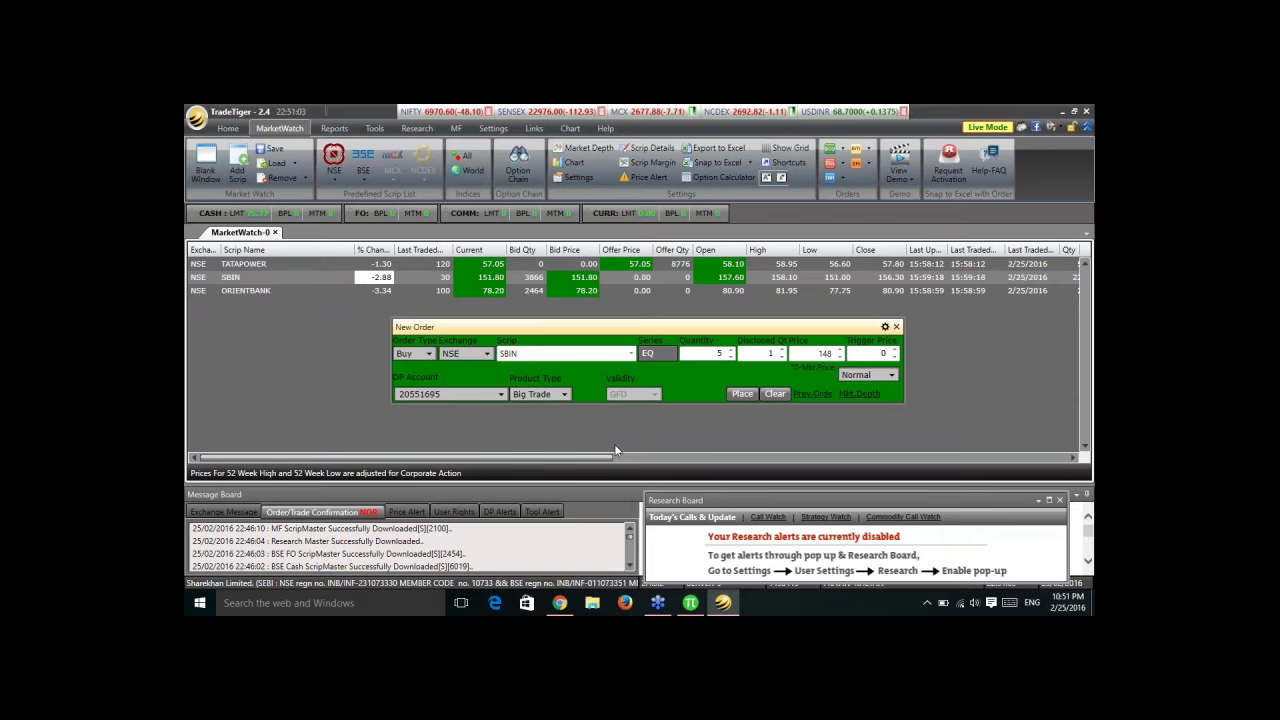
pyautogui.click(740, 395)
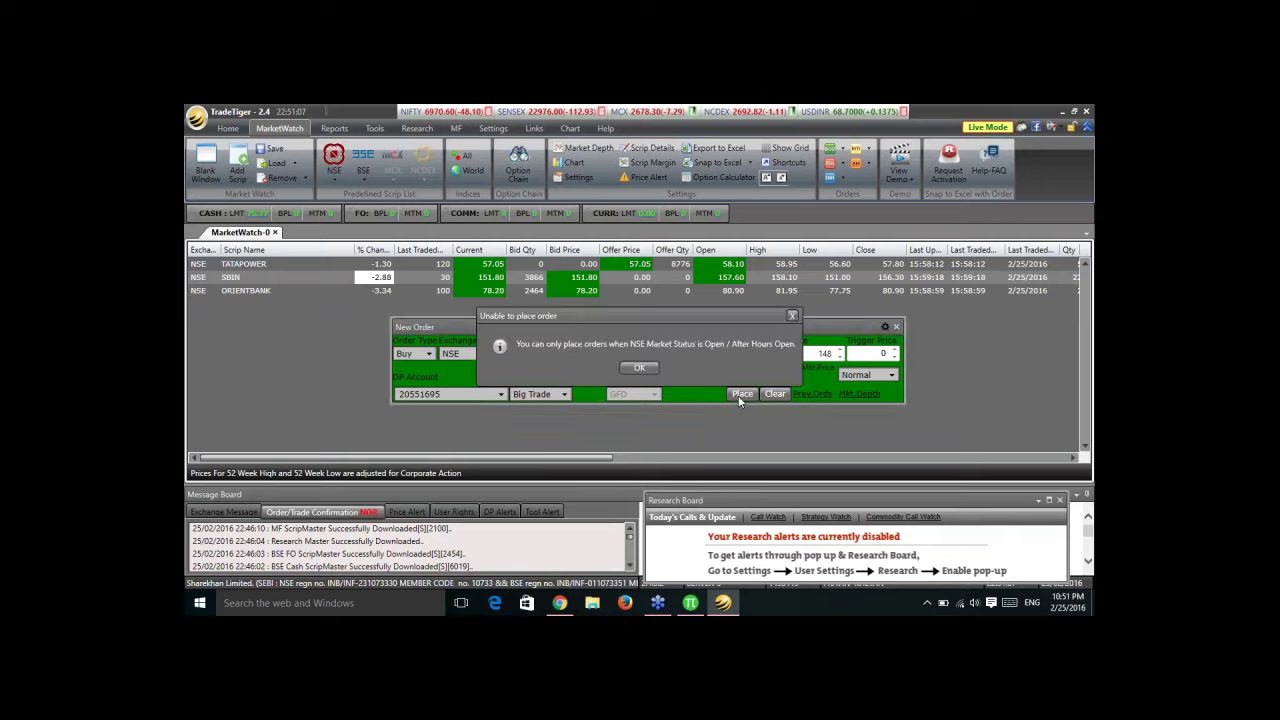
pyautogui.click(645, 369)
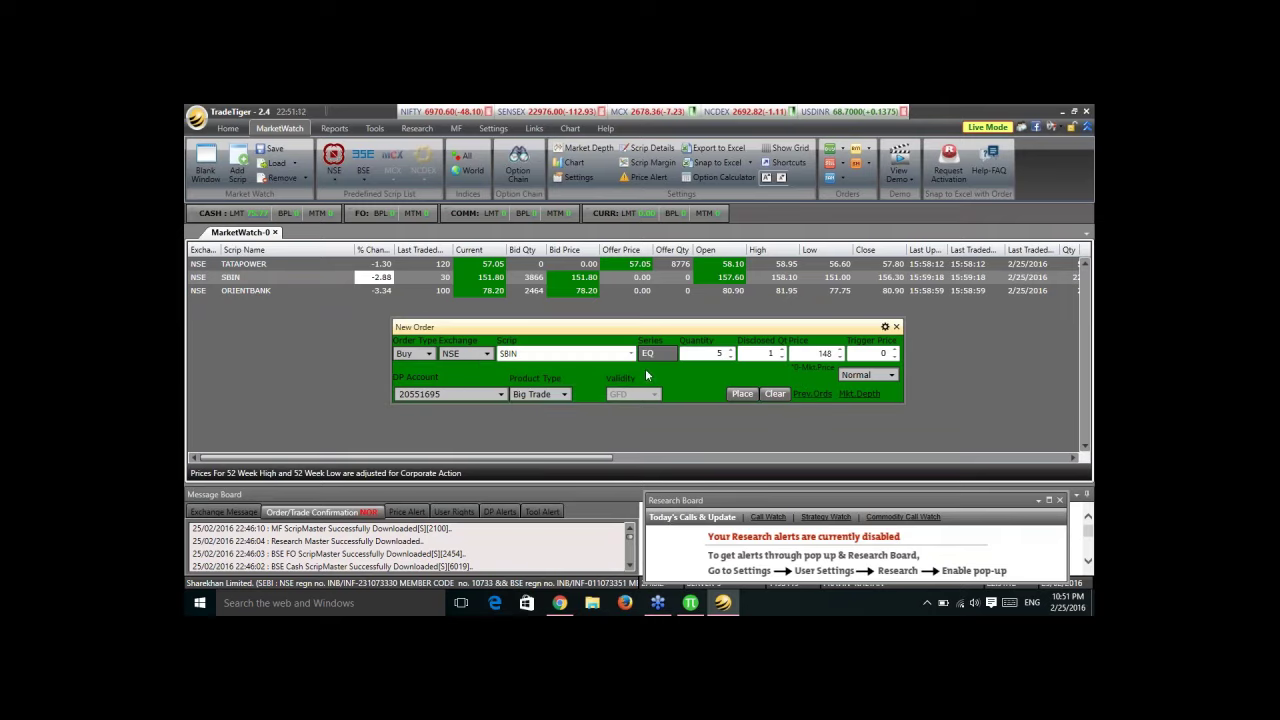
# - Switch the product type to Investment to view its validity options, and return it to Big Trade
pyautogui.click(562, 394)
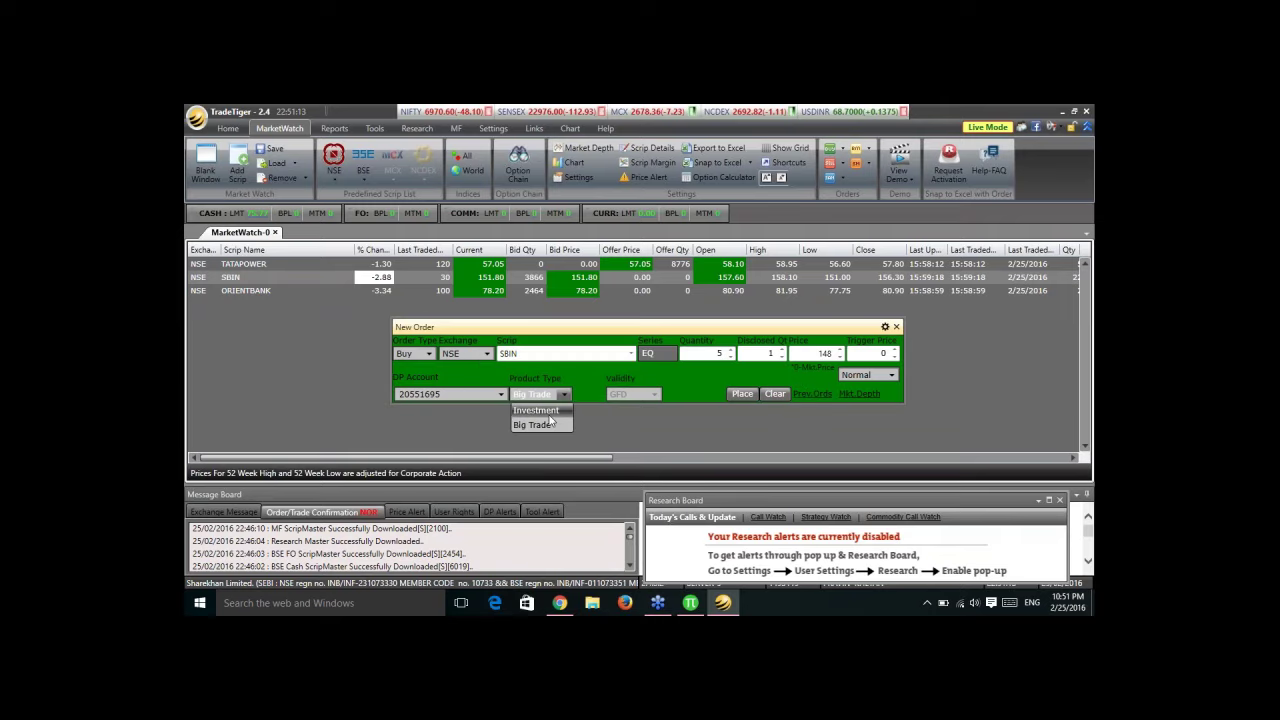
pyautogui.click(549, 420)
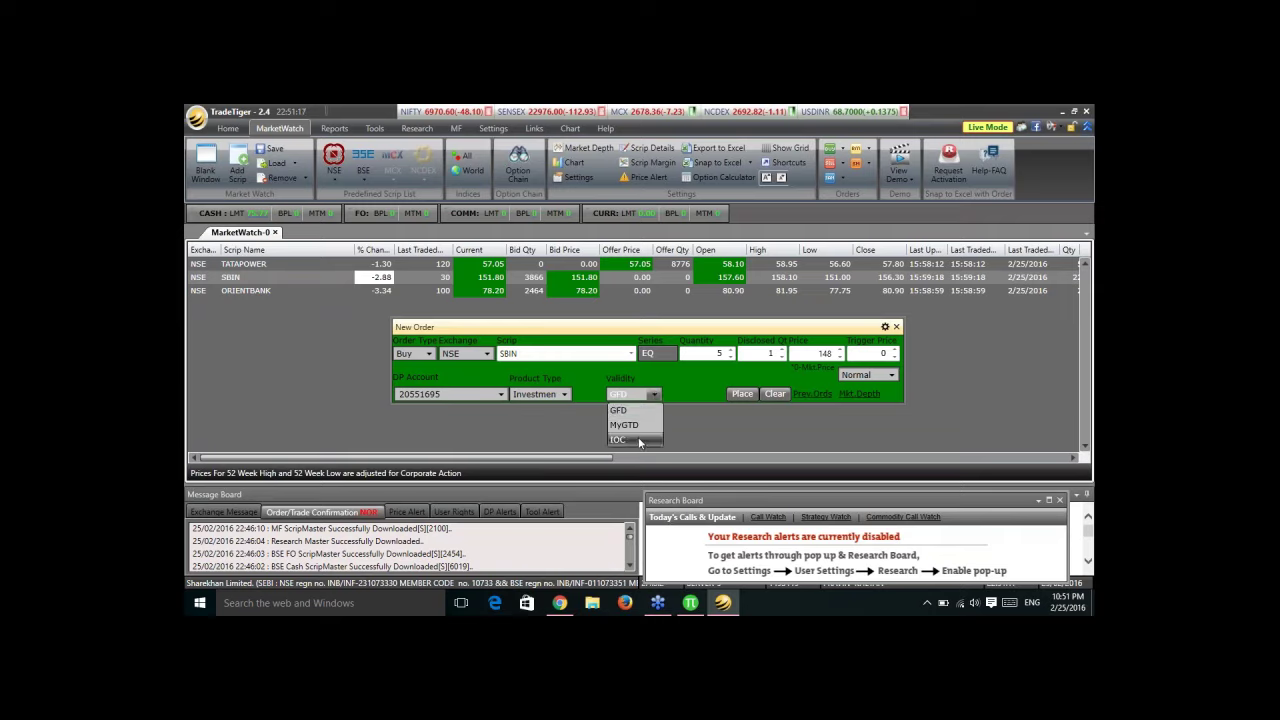
pyautogui.click(558, 396)
pyautogui.click(553, 395)
pyautogui.click(540, 425)
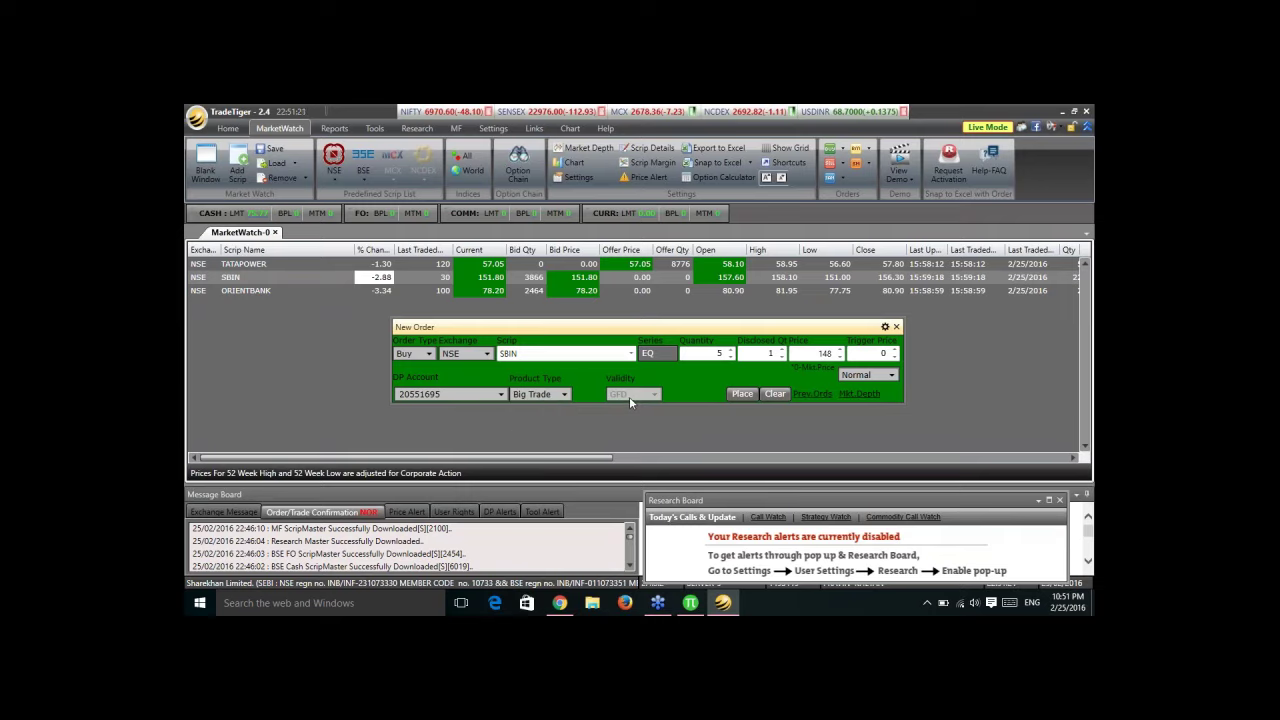
# - Set the SBIN order's product type to Investment
pyautogui.click(563, 395)
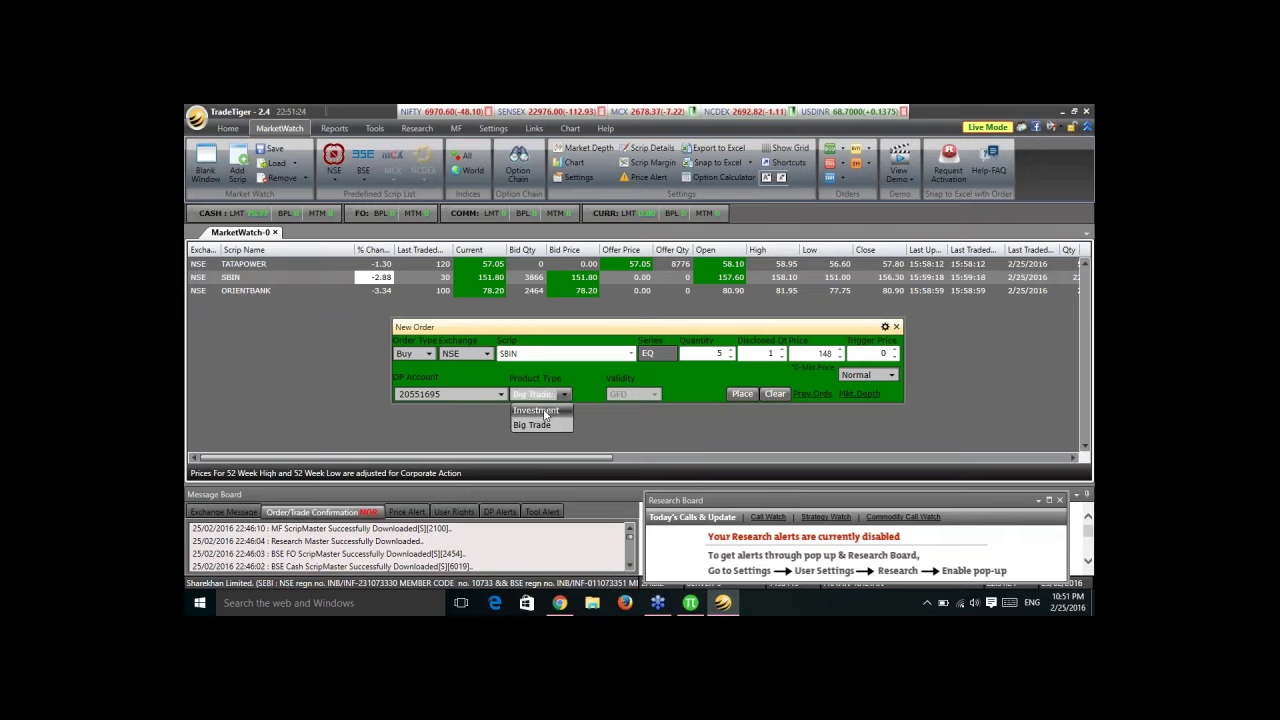
pyautogui.click(545, 411)
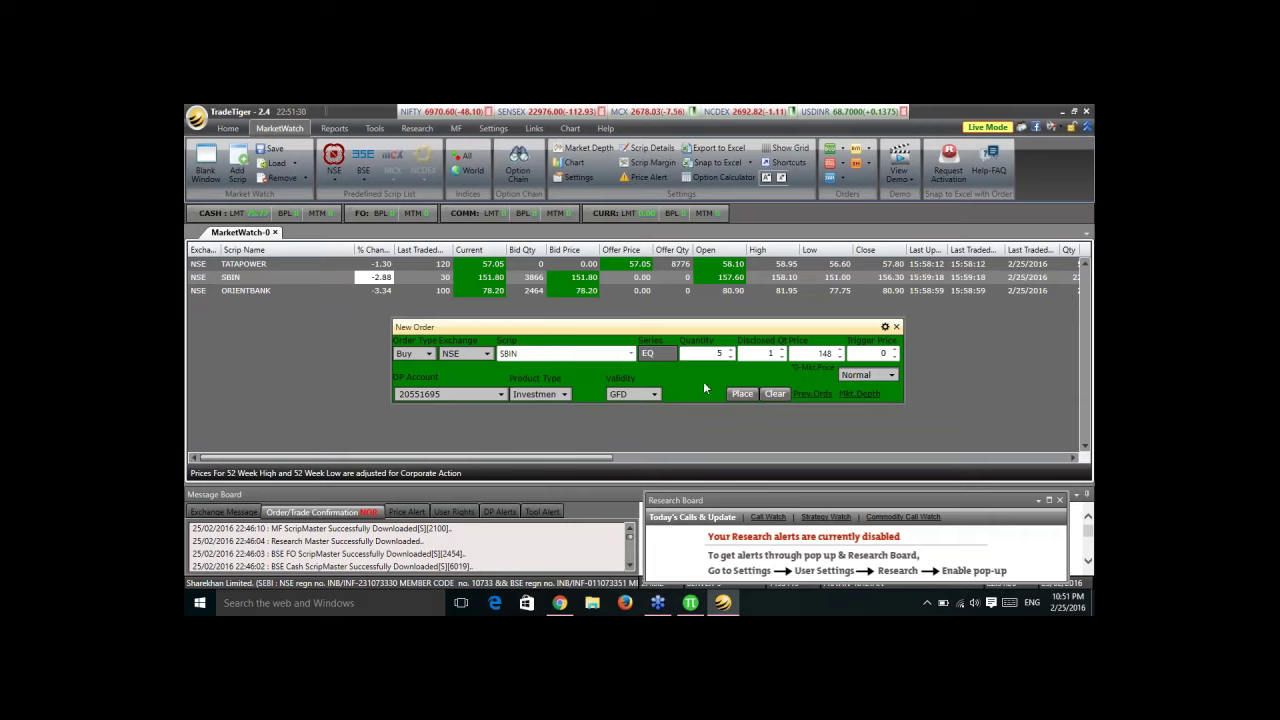
pyautogui.click(818, 353)
pyautogui.doubleClick(818, 353)
# - Set the order's validity to MyGTD with the date 29/02/2016
pyautogui.click(655, 394)
pyautogui.click(641, 432)
pyautogui.click(720, 394)
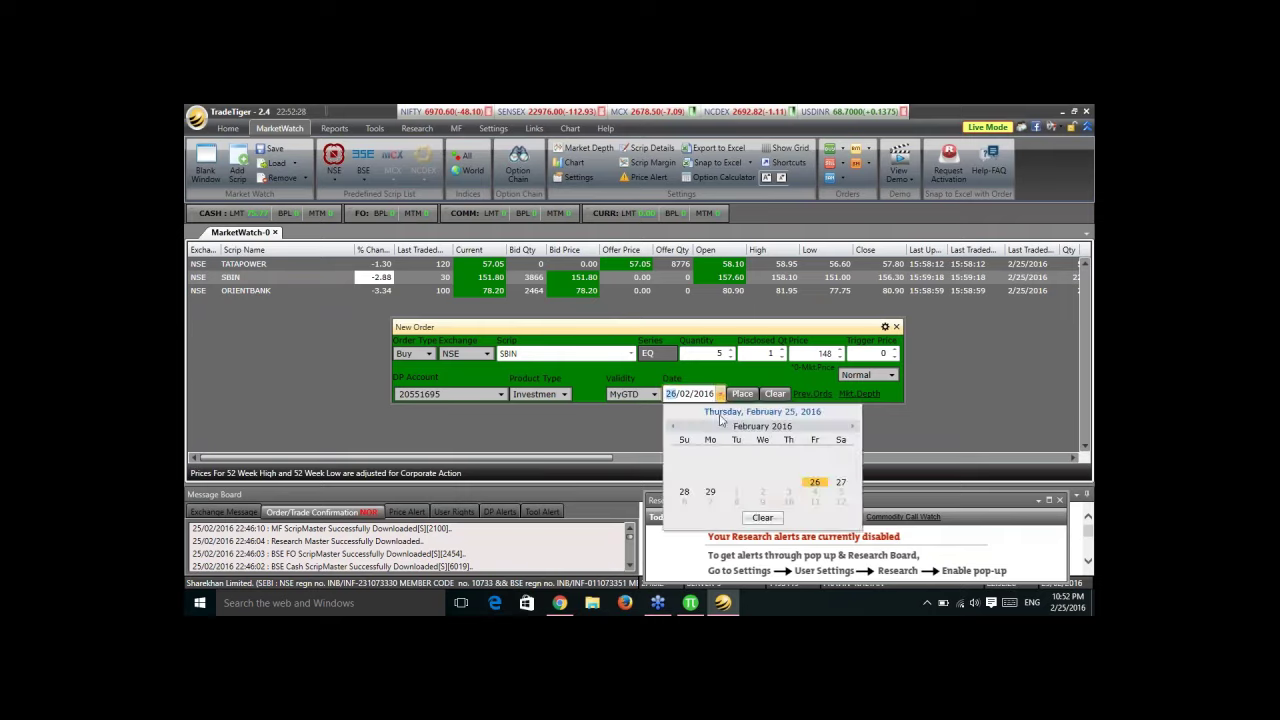
pyautogui.click(710, 493)
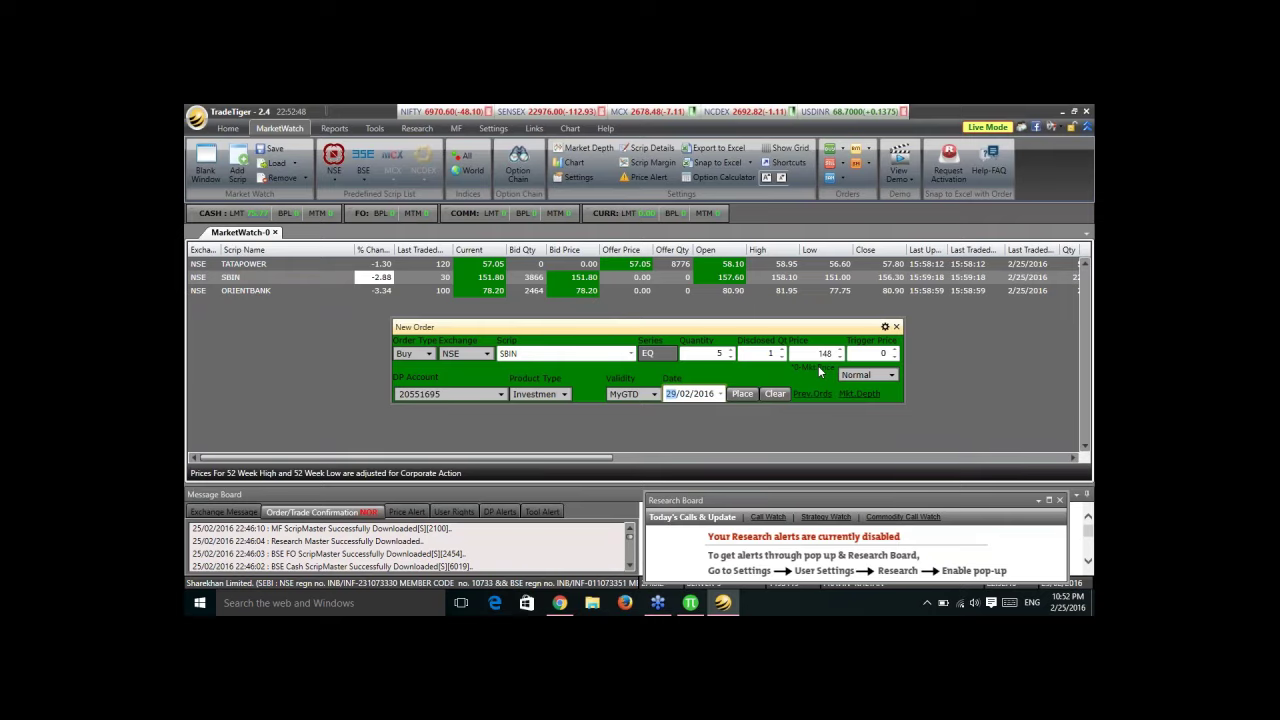
# - Set the order's validity to IOC and close the buy order form without placing it
pyautogui.click(653, 394)
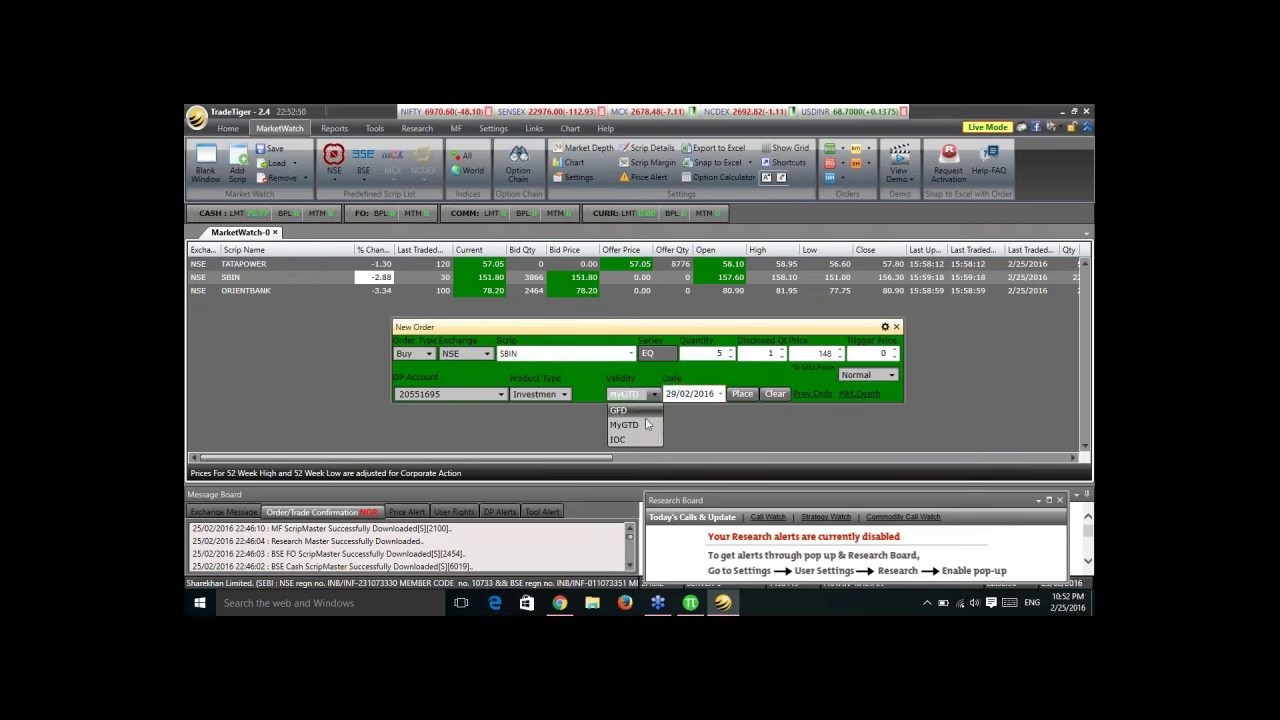
pyautogui.click(645, 440)
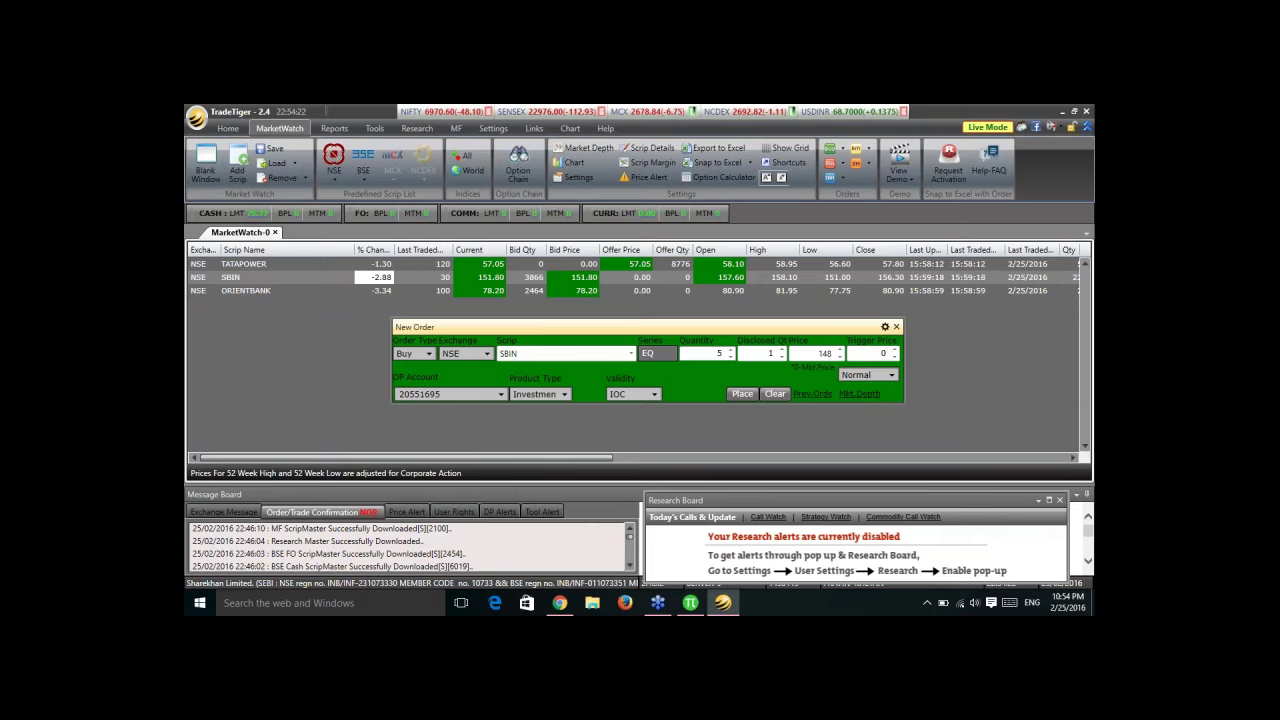
pyautogui.click(896, 326)
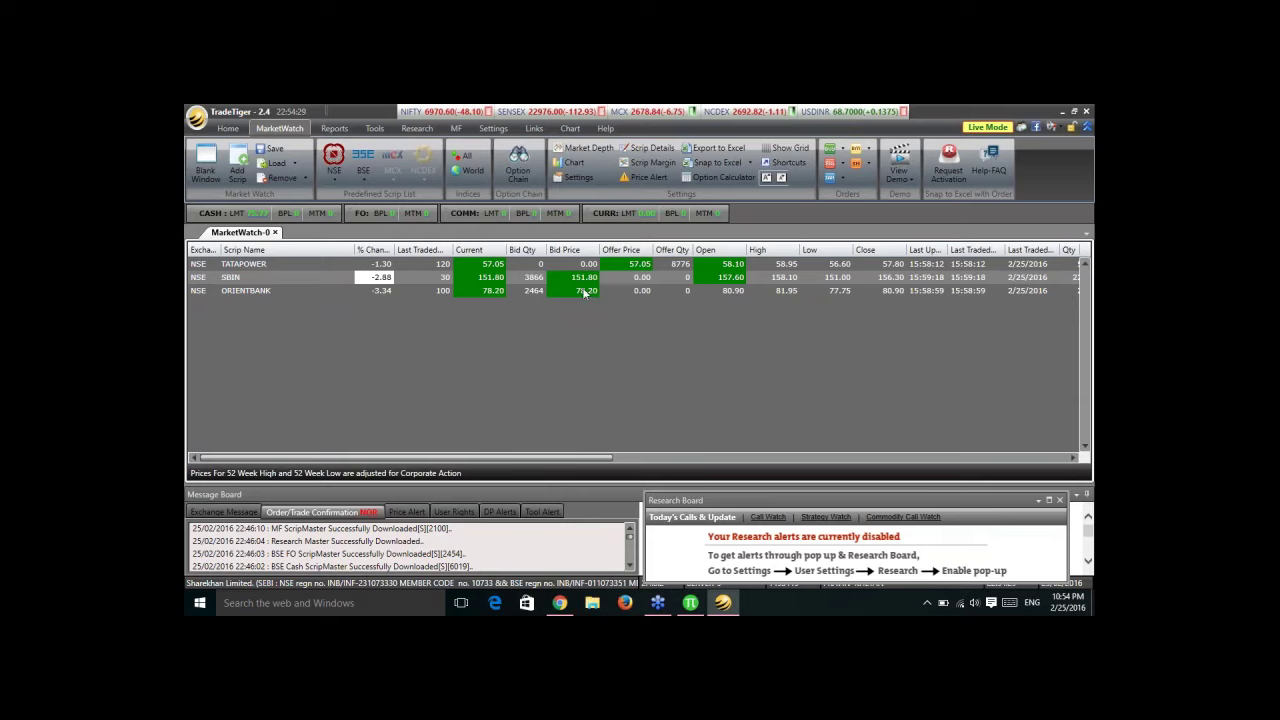
# - Start a sell order for SBIN with quantity 4, and close the form without placing it
pyautogui.rightClick(523, 281)
pyautogui.click(563, 260)
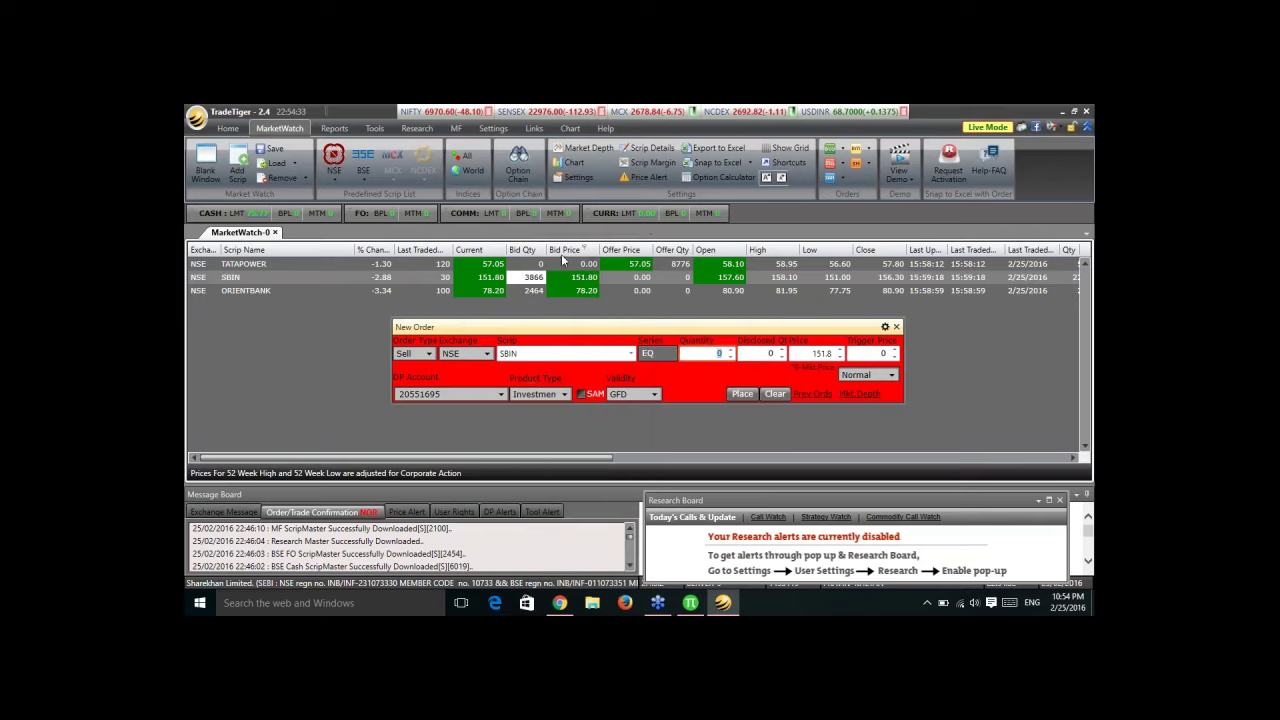
pyautogui.write('4')
pyautogui.click(896, 326)
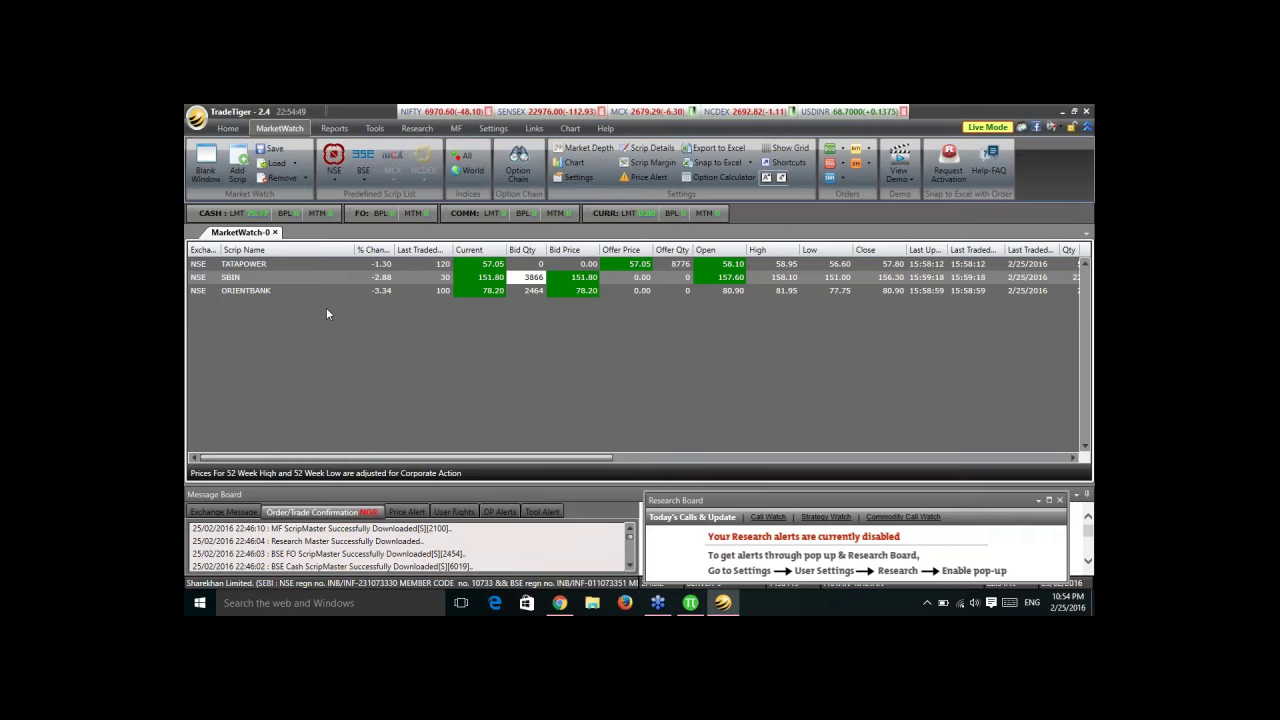
# - Close the MarketWatch-0 watchlist and bring up the Home tools
pyautogui.click(275, 232)
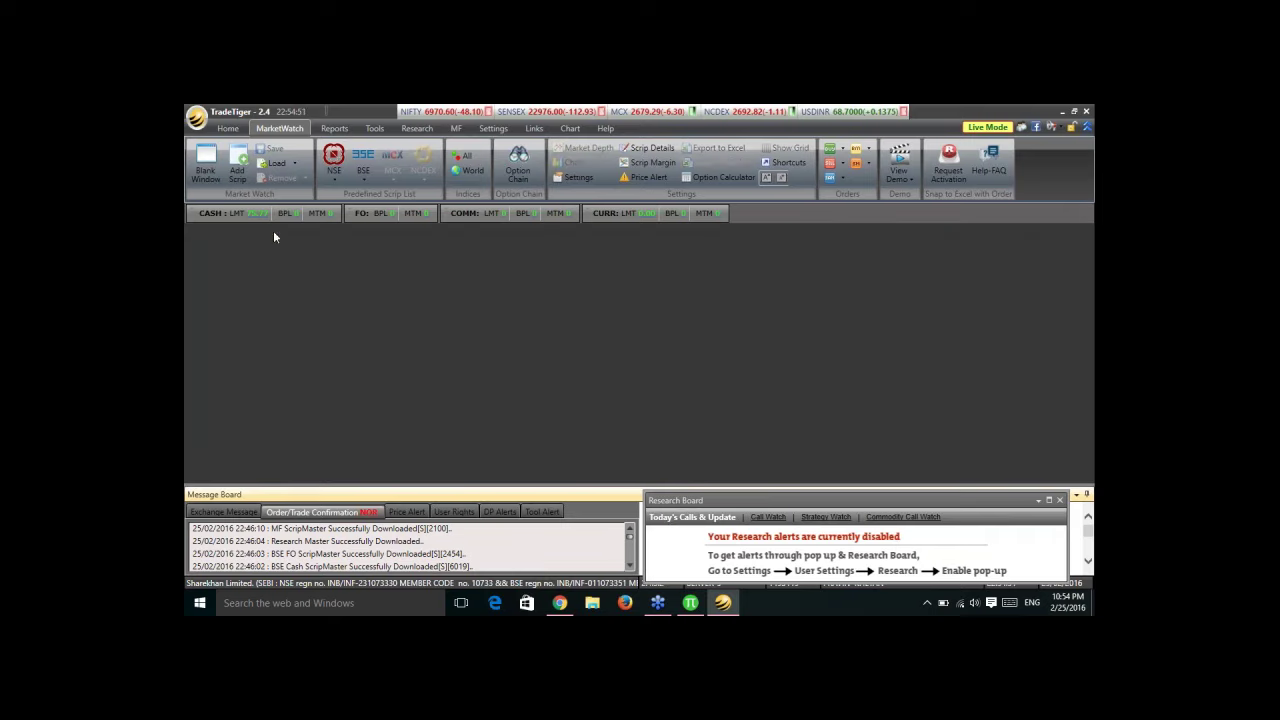
pyautogui.click(333, 130)
pyautogui.click(227, 130)
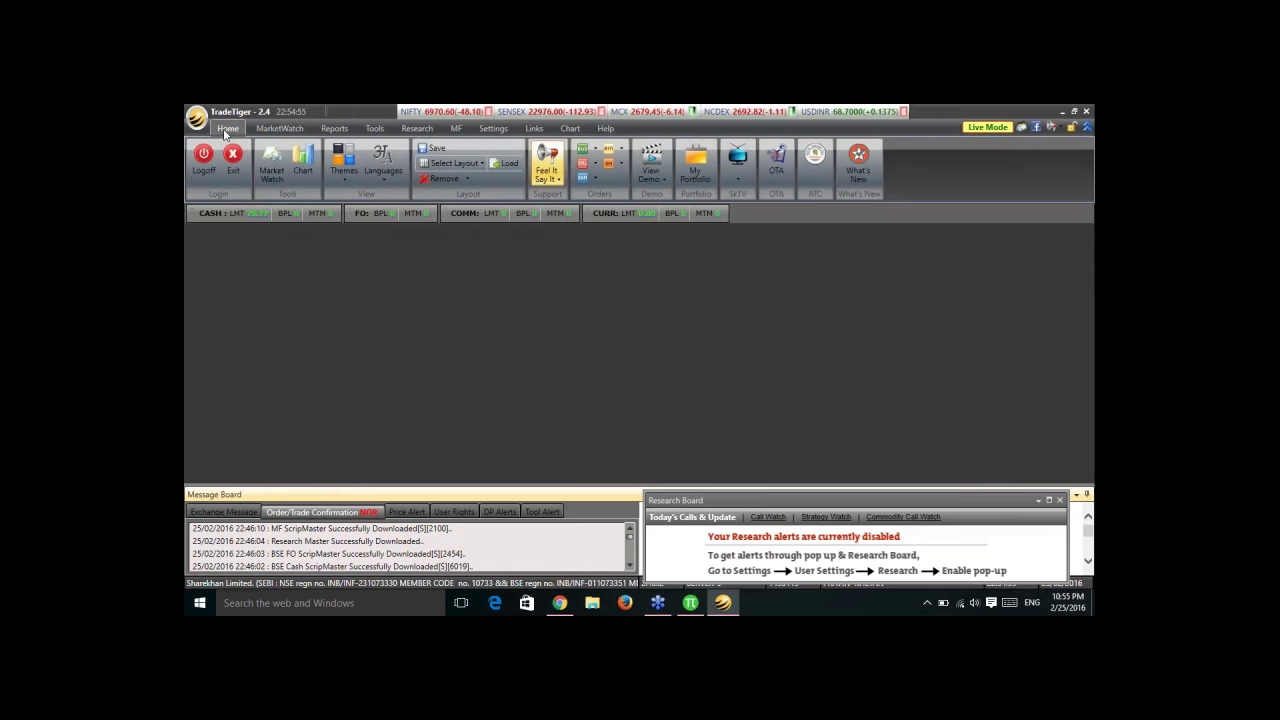